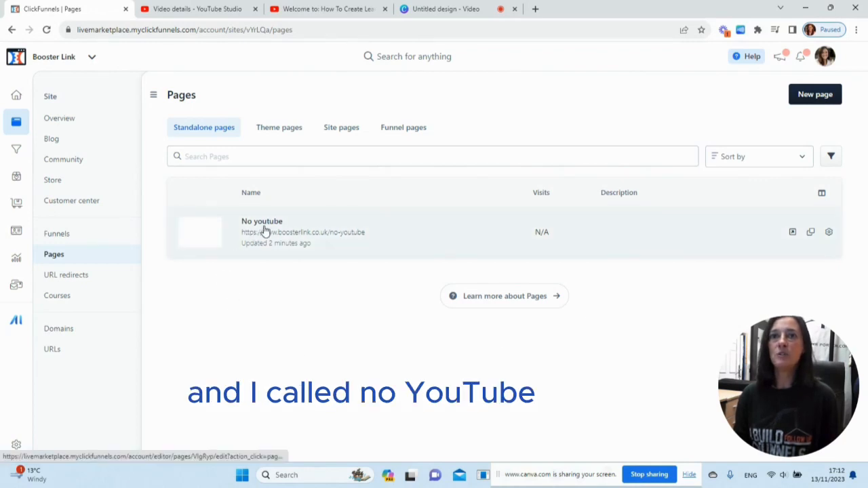
# Inspect the video element's settings on the No youtube page, and exit the page editor.
pyautogui.click(285, 235)
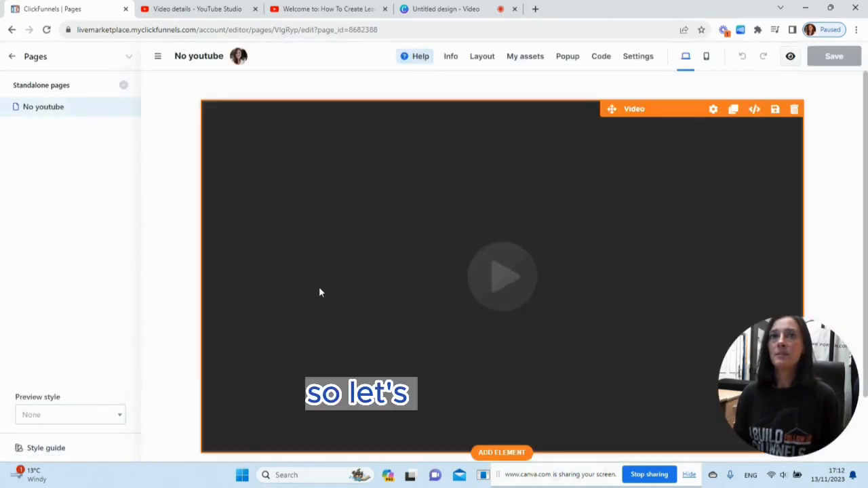
pyautogui.click(713, 111)
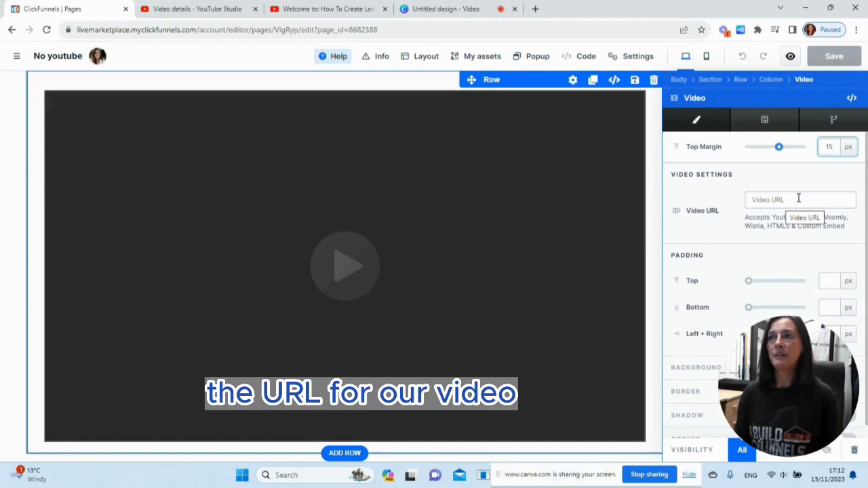
pyautogui.click(16, 57)
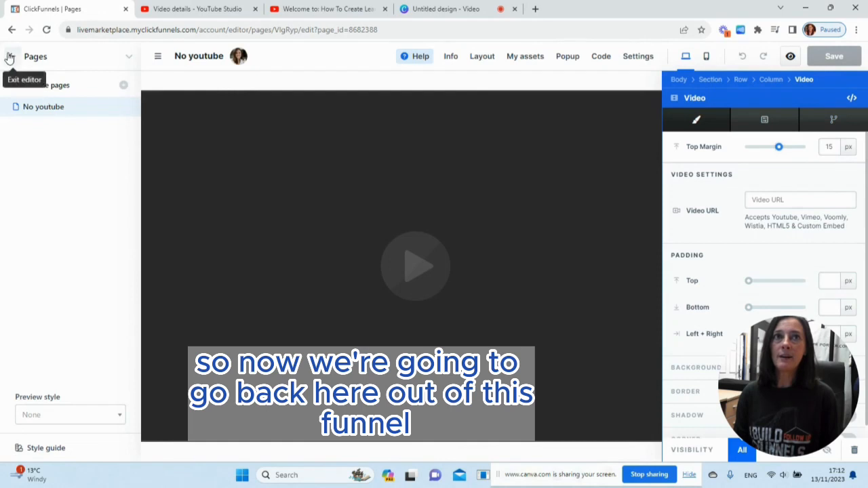
pyautogui.click(9, 57)
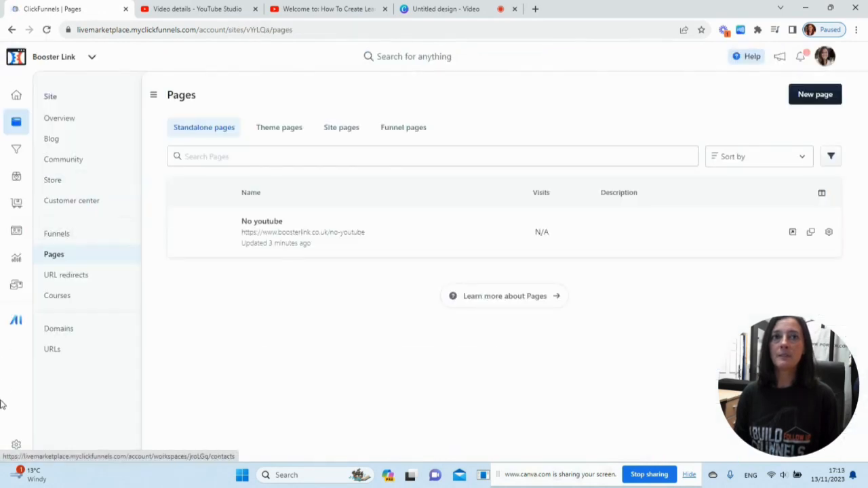
# Open the Course Videos section of My Assets in the workspace settings.
pyautogui.click(16, 446)
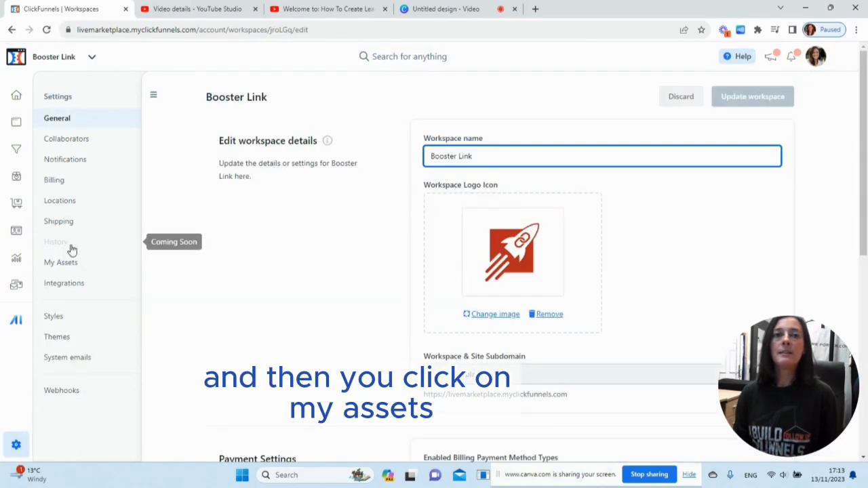
pyautogui.click(61, 264)
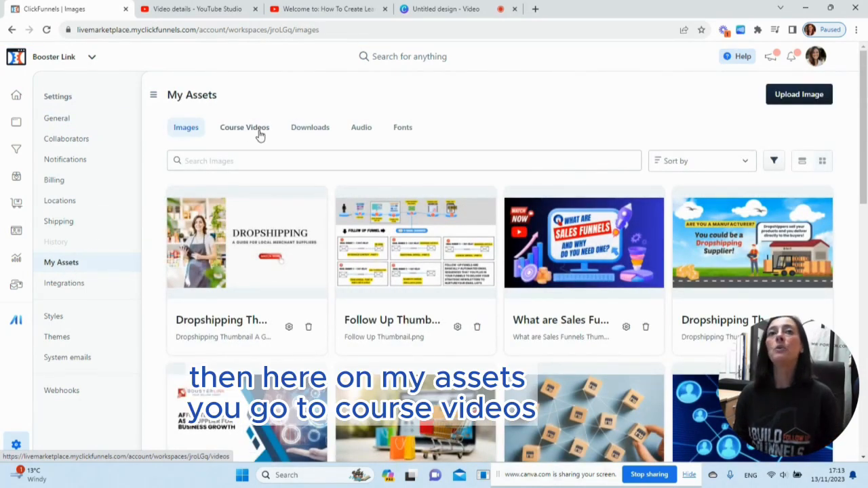
pyautogui.click(237, 135)
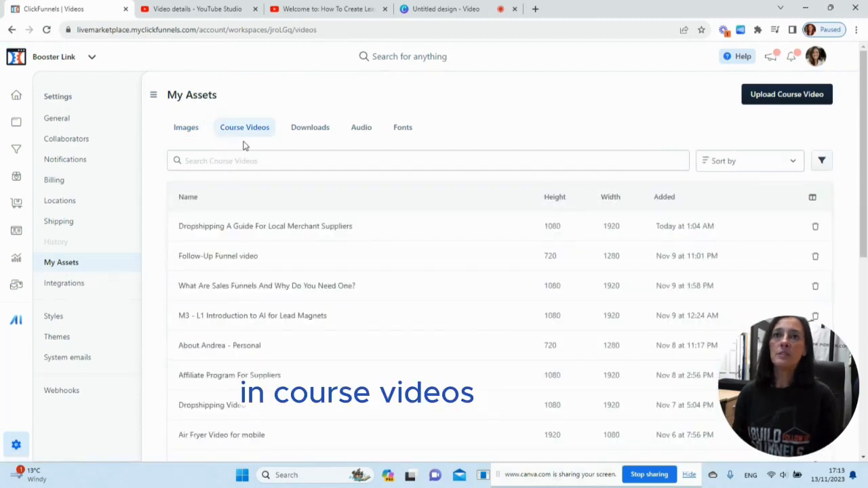
# Start a new course video and upload the file Dropshipping infographics.mp4 from the Downloads folder.
pyautogui.click(779, 97)
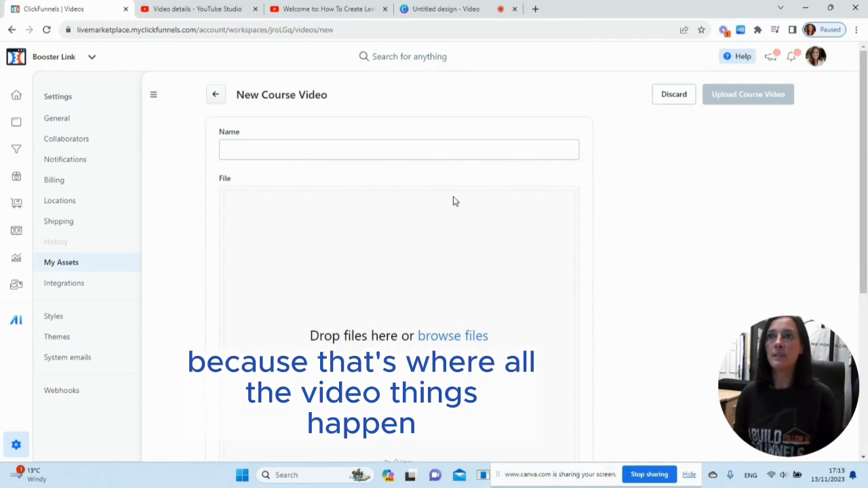
pyautogui.scroll(-1, 384, 329)
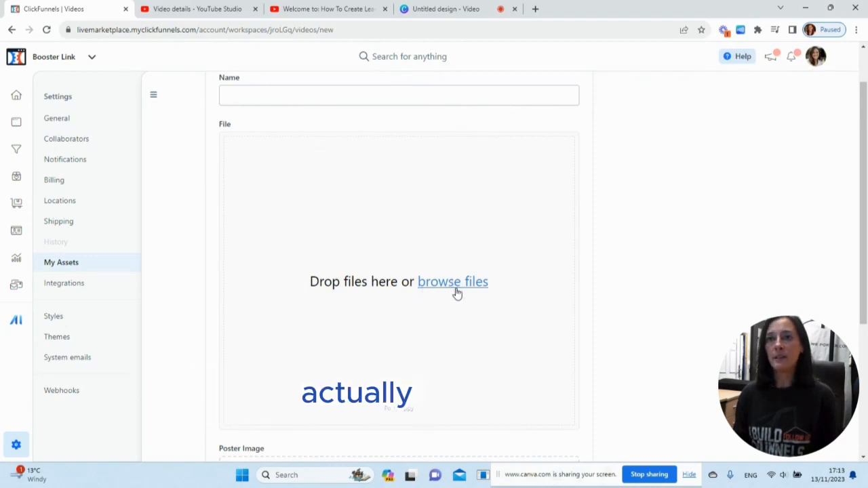
pyautogui.scroll(-3, 453, 292)
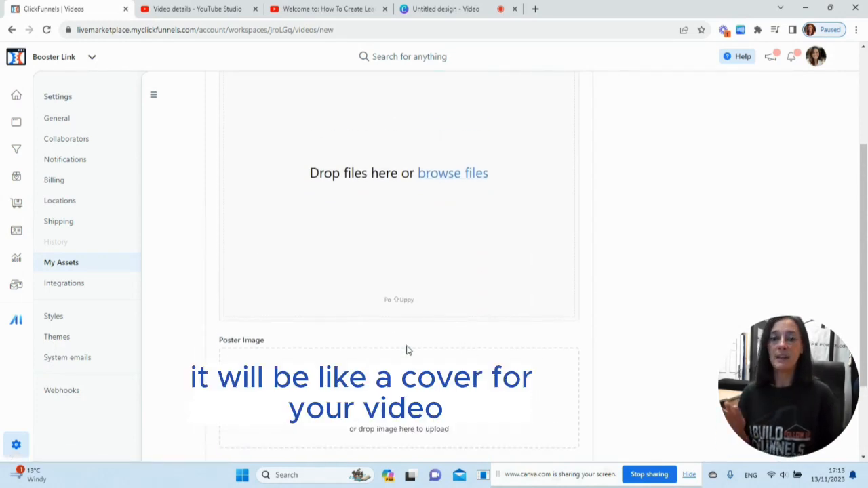
pyautogui.scroll(2, 391, 291)
pyautogui.scroll(1, 391, 291)
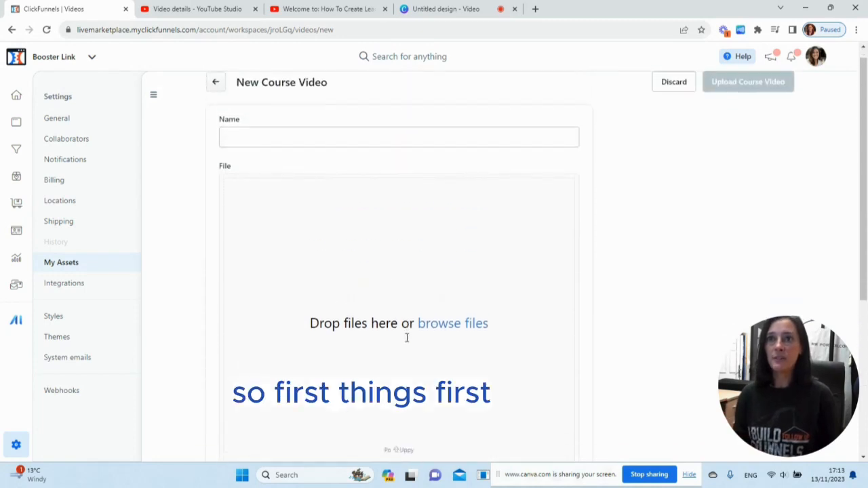
pyautogui.scroll(-1, 434, 308)
pyautogui.click(455, 283)
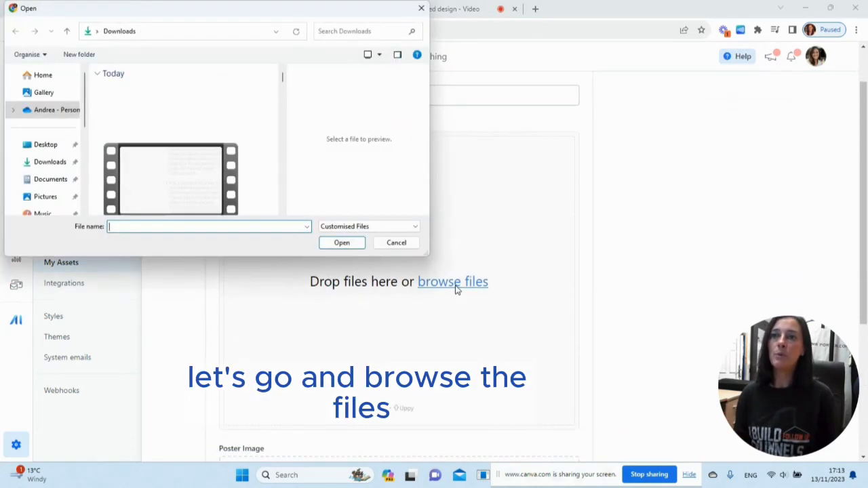
pyautogui.click(171, 187)
pyautogui.doubleClick(171, 186)
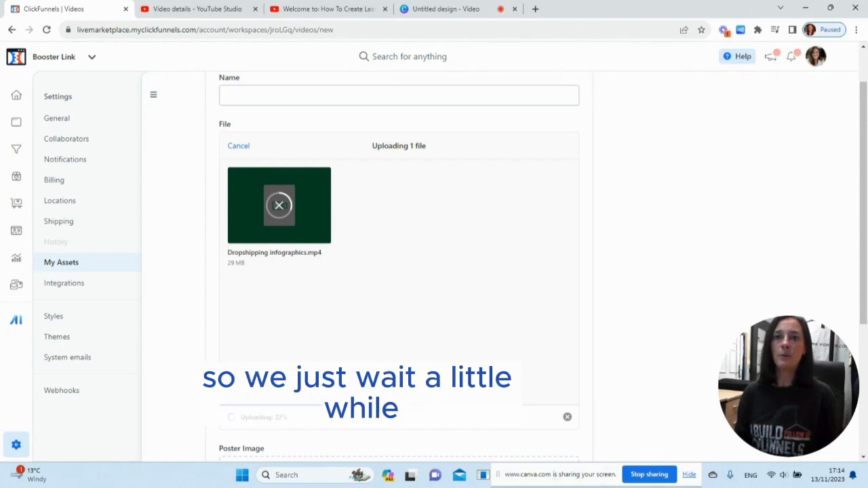
# Set the existing "Dropshipping: A Guide for Local Merchant Suppliers" picture from the image gallery as the video's poster image.
pyautogui.scroll(-1, 312, 352)
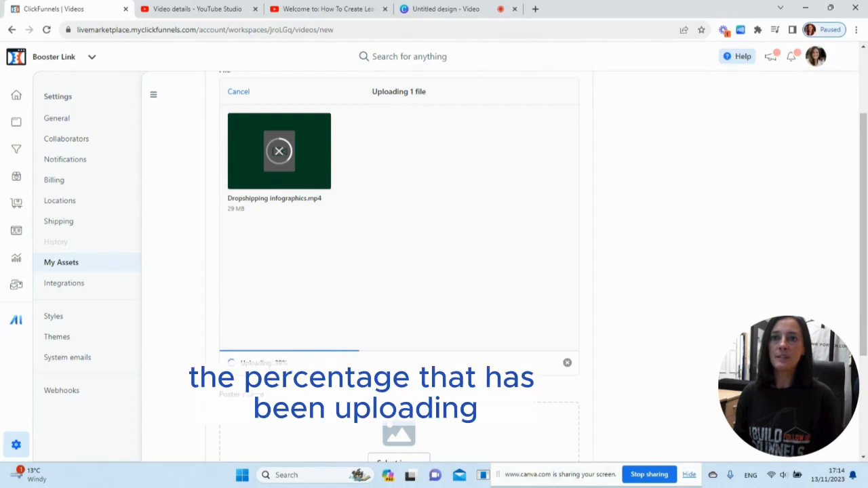
pyautogui.scroll(-2, 466, 350)
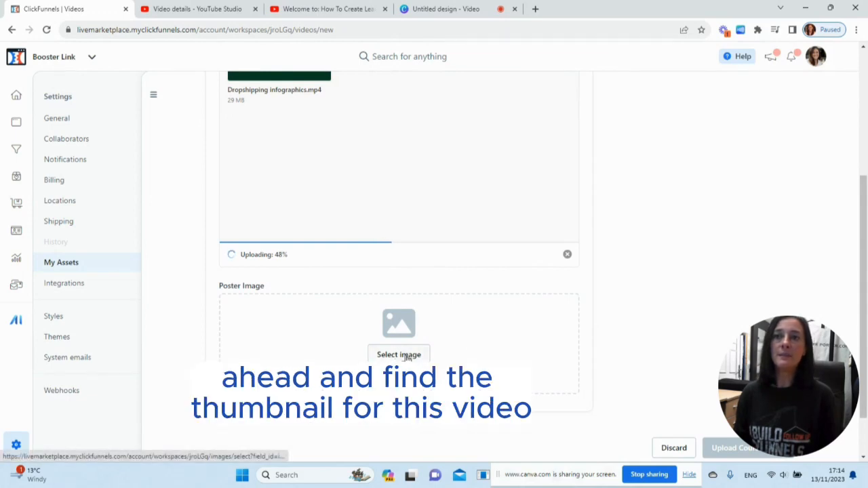
pyautogui.click(406, 357)
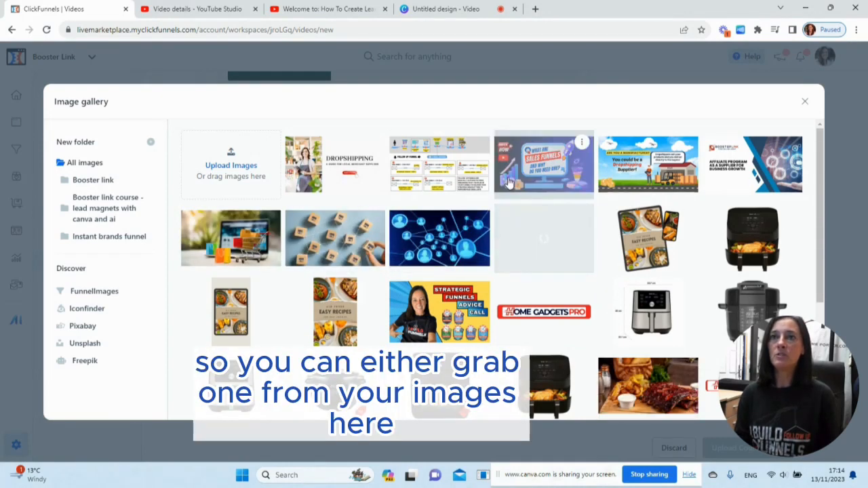
pyautogui.click(226, 170)
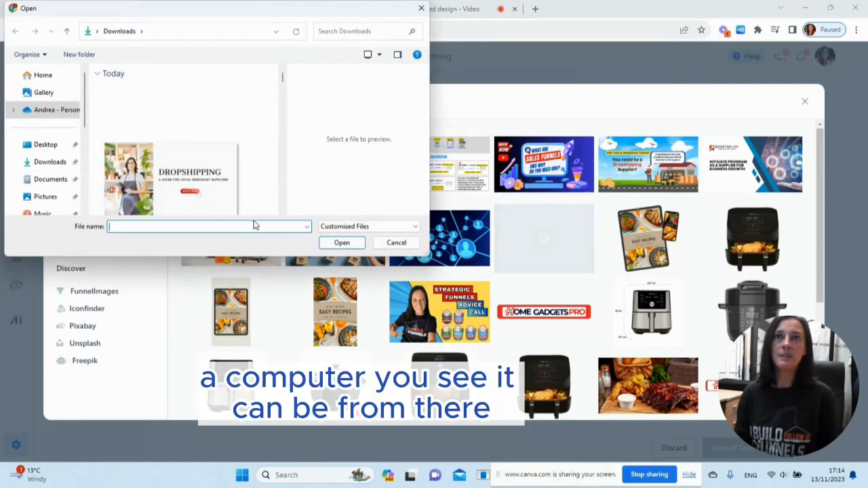
pyautogui.click(396, 243)
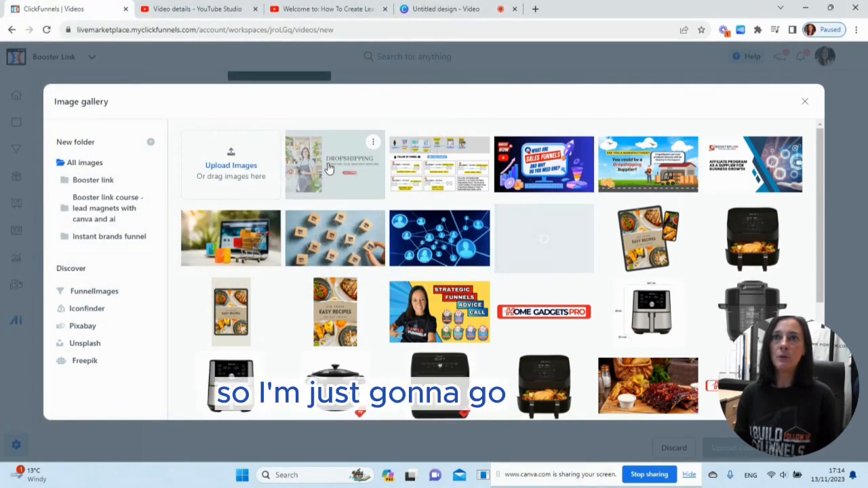
pyautogui.click(329, 170)
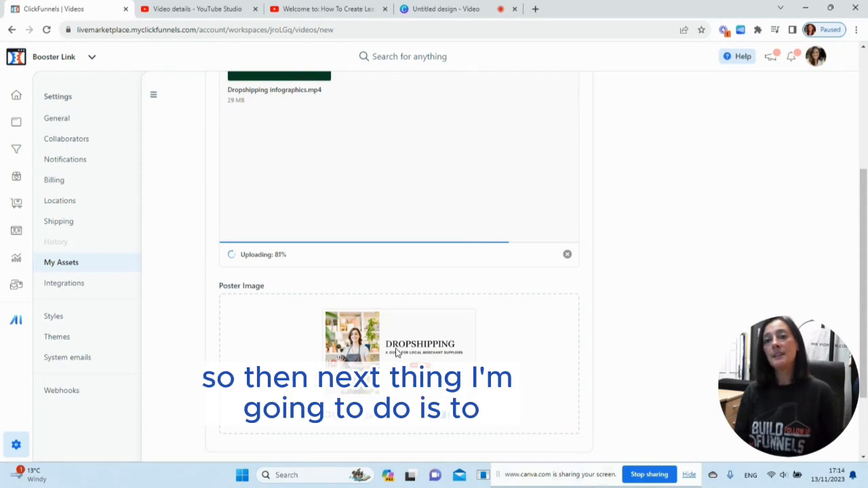
# Name the new course video "No youtube tutotorial".
pyautogui.scroll(5, 397, 356)
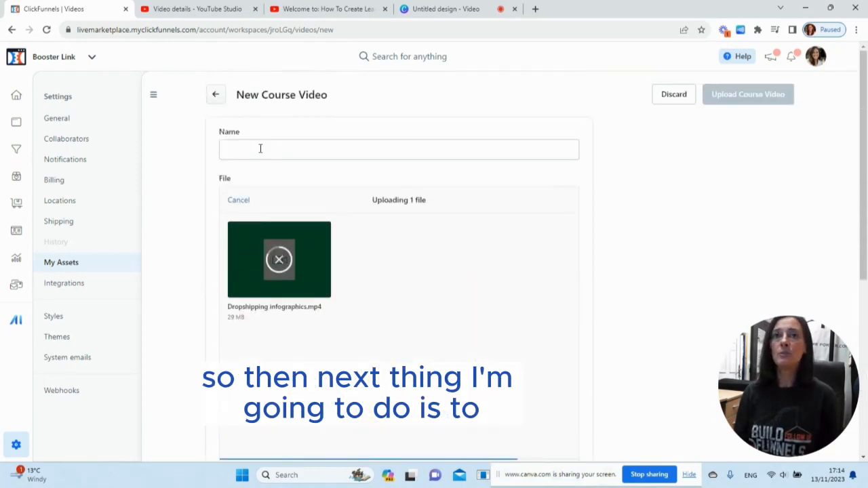
pyautogui.click(260, 149)
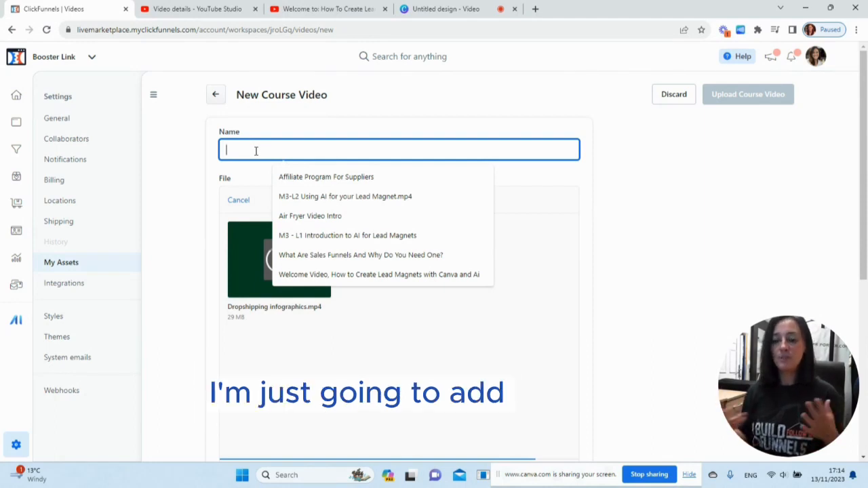
pyautogui.write('No')
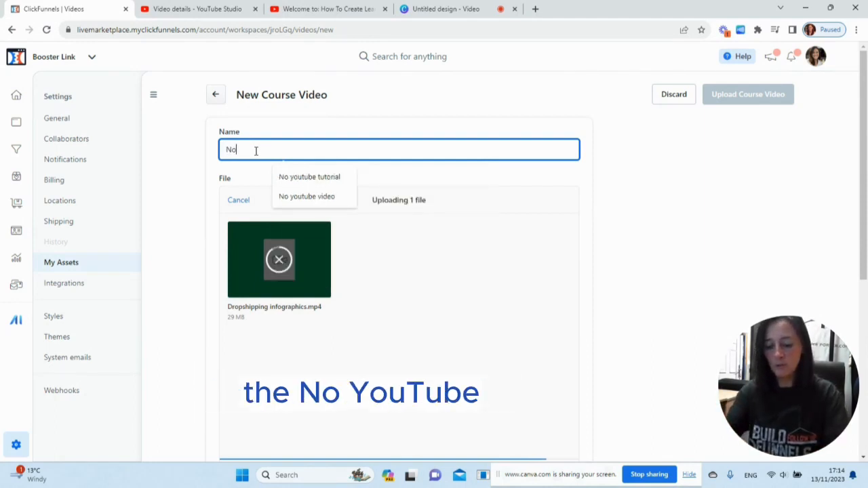
pyautogui.write(' yout')
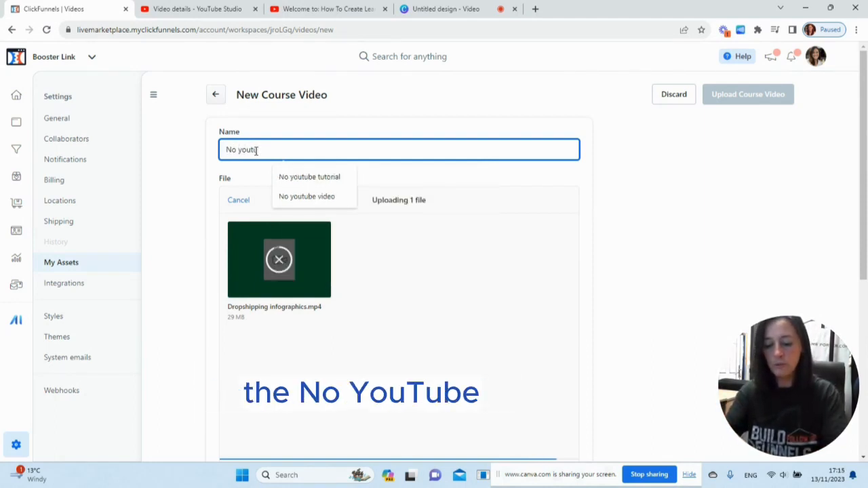
pyautogui.write('ube tuto')
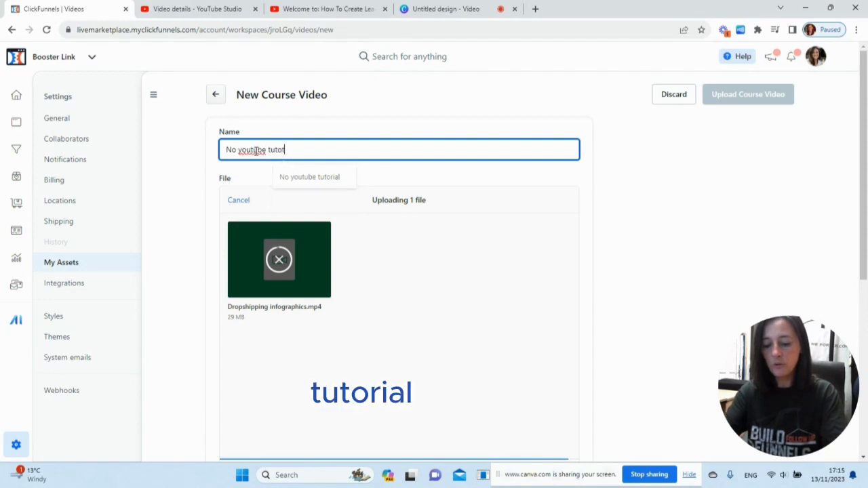
pyautogui.write('toria')
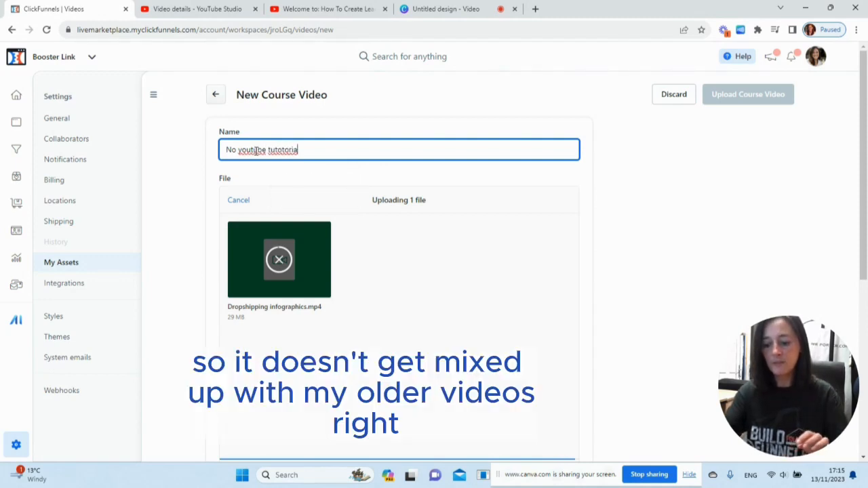
pyautogui.write('l')
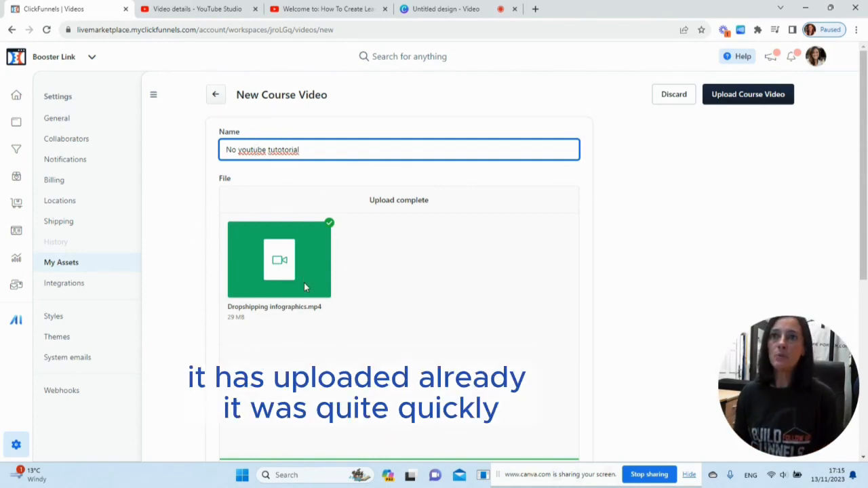
# Review the uploaded file and poster image, and submit the new course video.
pyautogui.scroll(-4, 302, 284)
pyautogui.scroll(3, 340, 302)
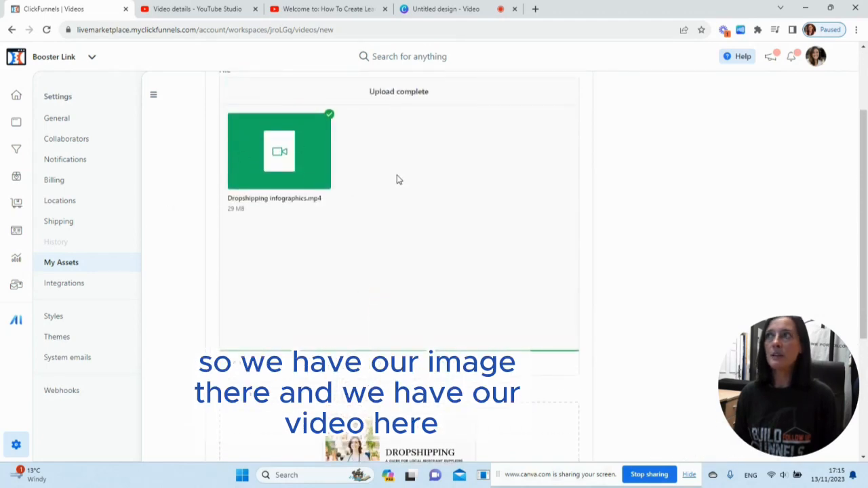
pyautogui.scroll(2, 302, 167)
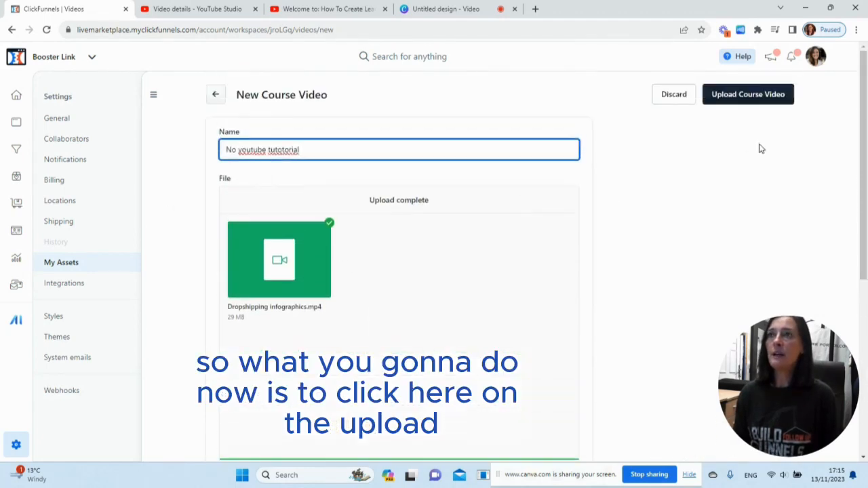
pyautogui.click(735, 101)
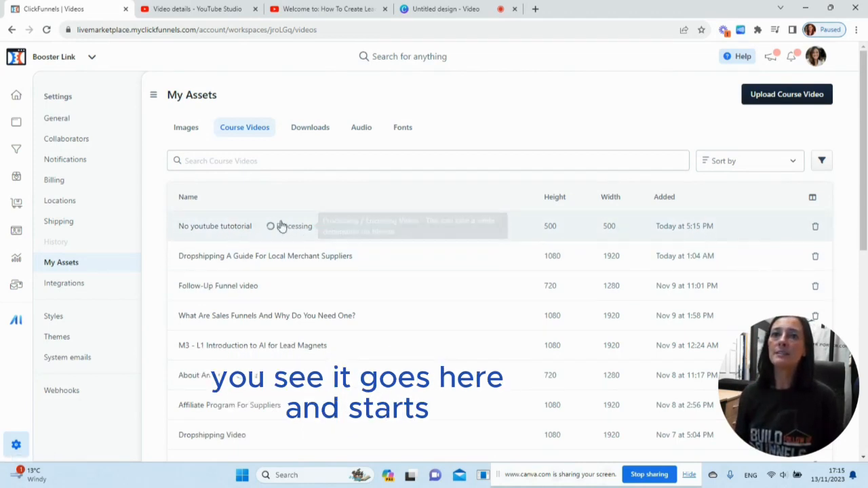
# Check the new video's processing status, open the Follow-Up Funnel video and return to the course video list.
pyautogui.moveTo(266, 230)
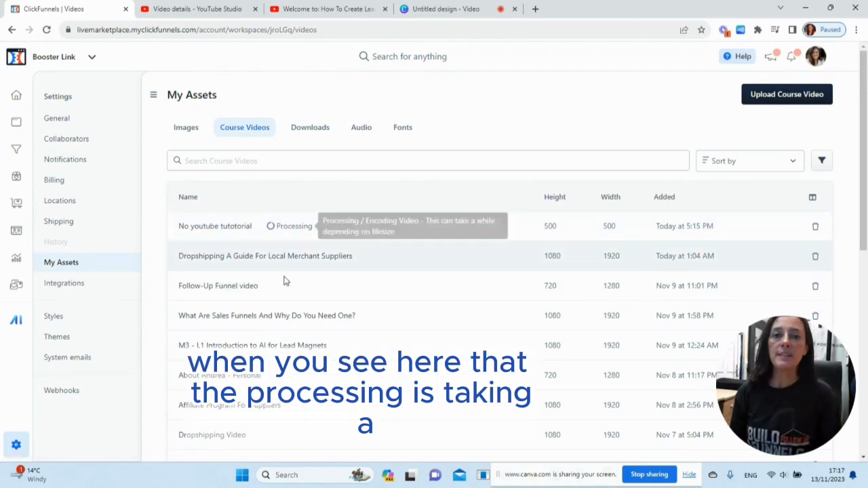
pyautogui.moveTo(270, 233)
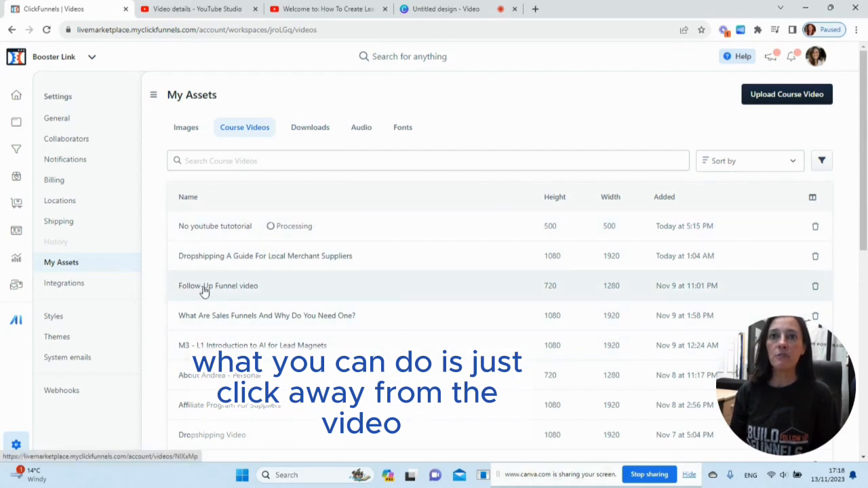
pyautogui.click(205, 291)
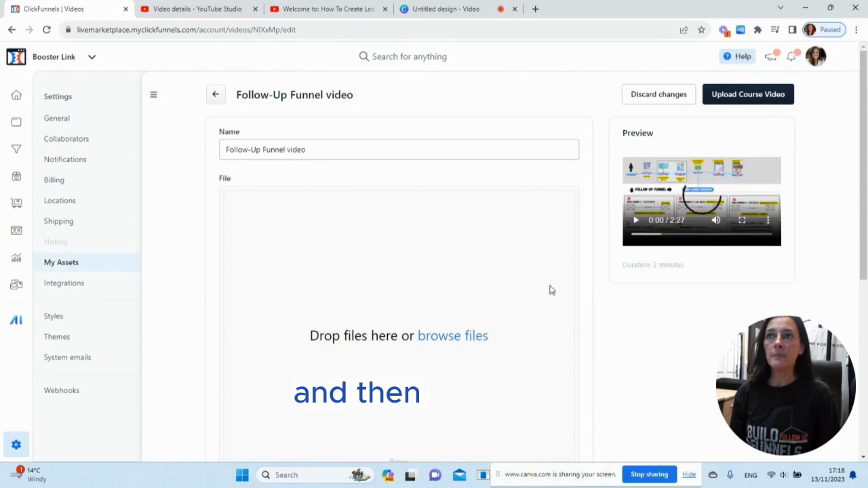
pyautogui.click(214, 96)
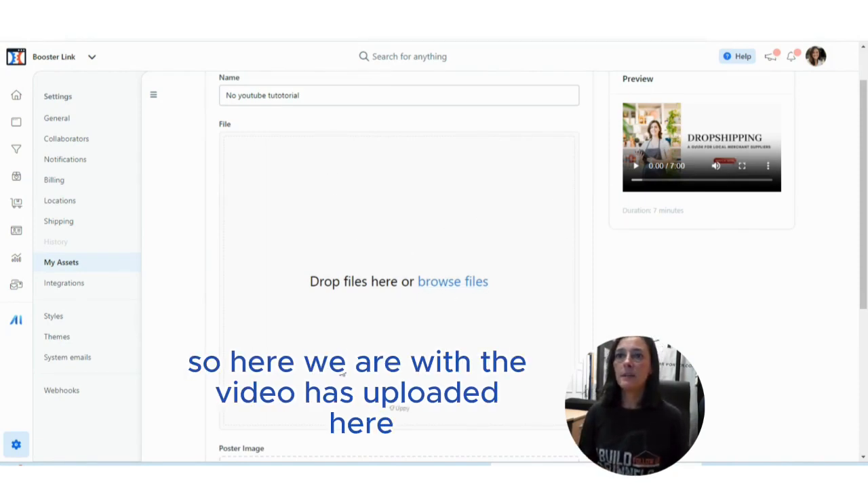
# Check the poster image and preview on the No youtube tutotorial video's page.
pyautogui.scroll(-2, 374, 322)
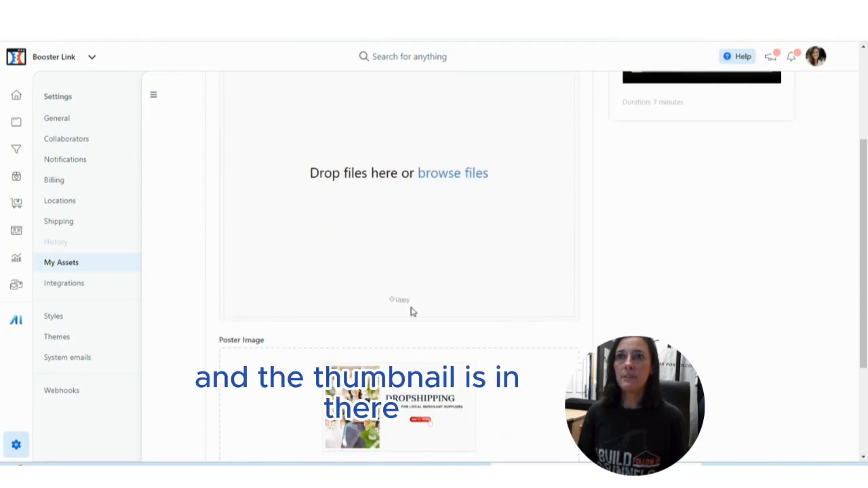
pyautogui.scroll(2, 418, 291)
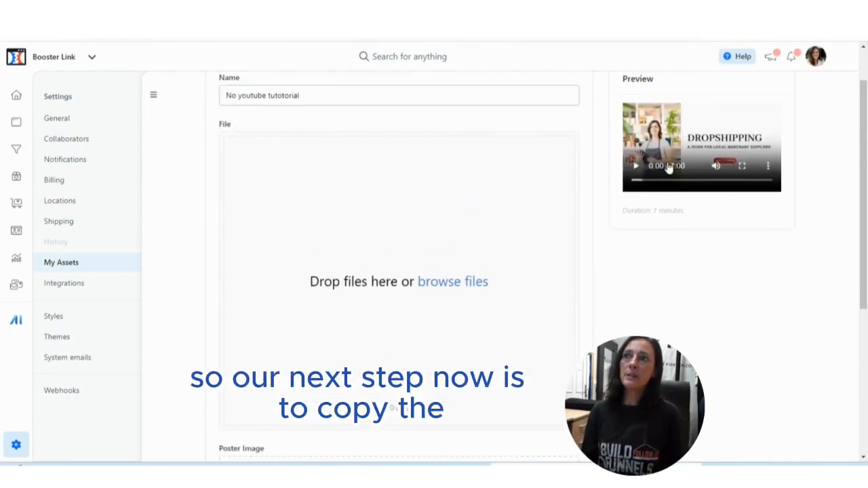
# Copy the video address from the No youtube tutotorial preview.
pyautogui.rightClick(679, 136)
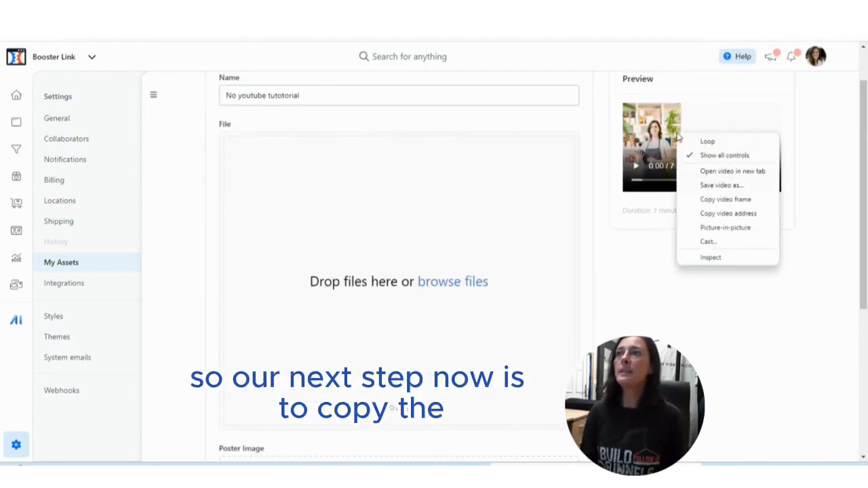
pyautogui.click(727, 216)
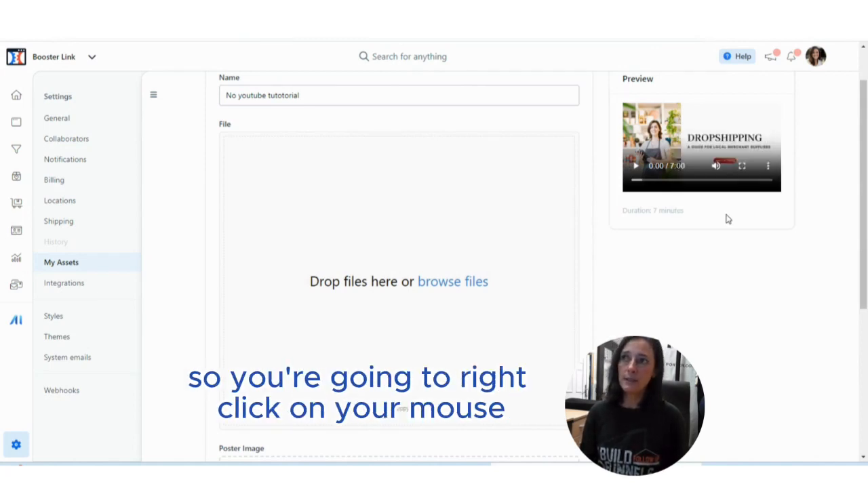
pyautogui.rightClick(677, 136)
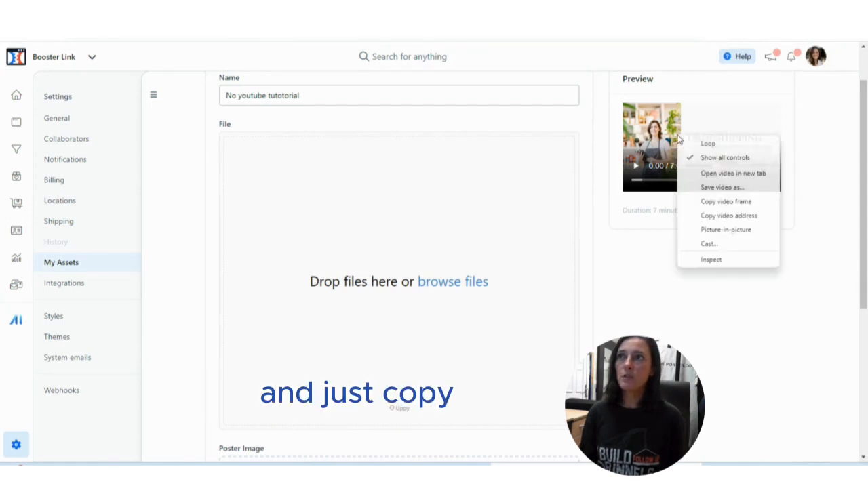
pyautogui.click(727, 216)
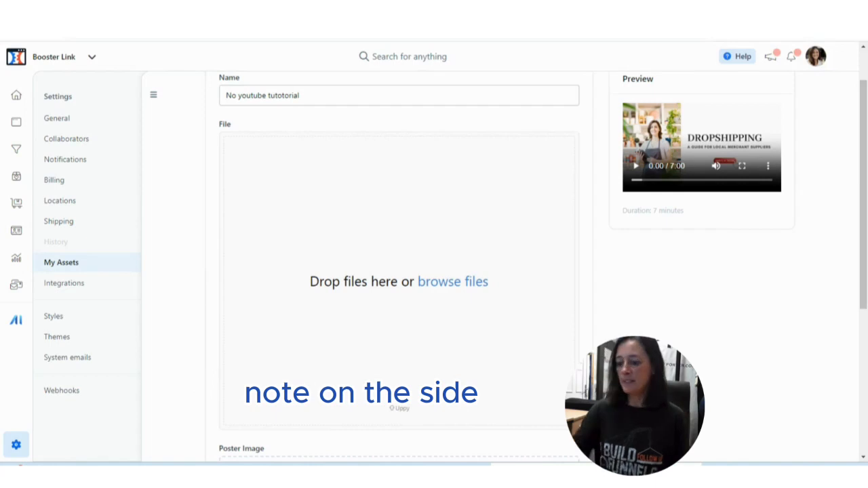
# Switch to the blank Word document, add the label "Video" and paste the copied video address, including its access token, below it.
pyautogui.moveTo(867, 49); pyautogui.dragTo(476, 74)
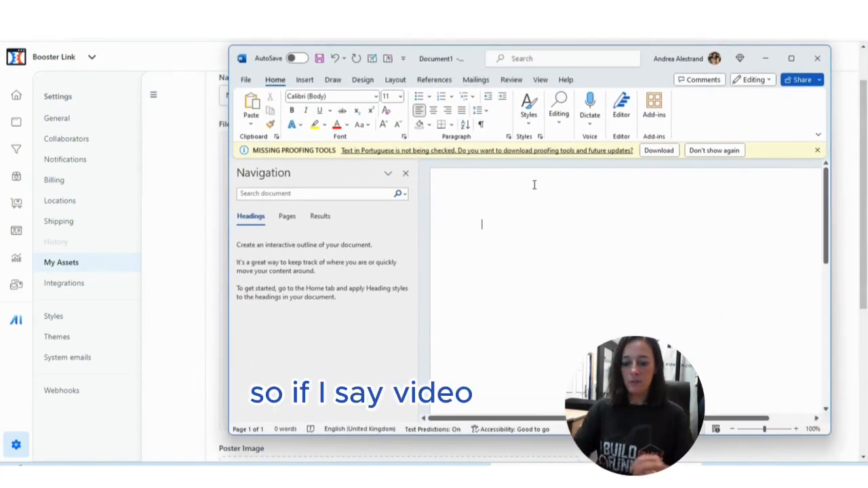
pyautogui.write('video')
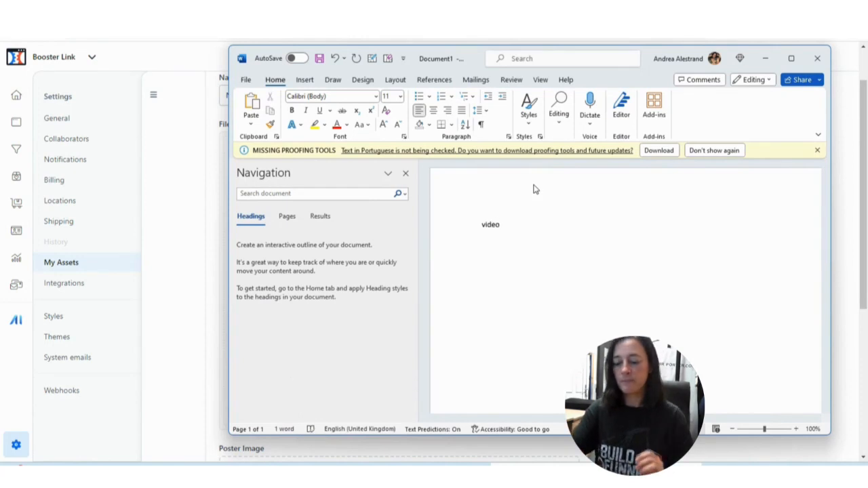
pyautogui.press('Return')
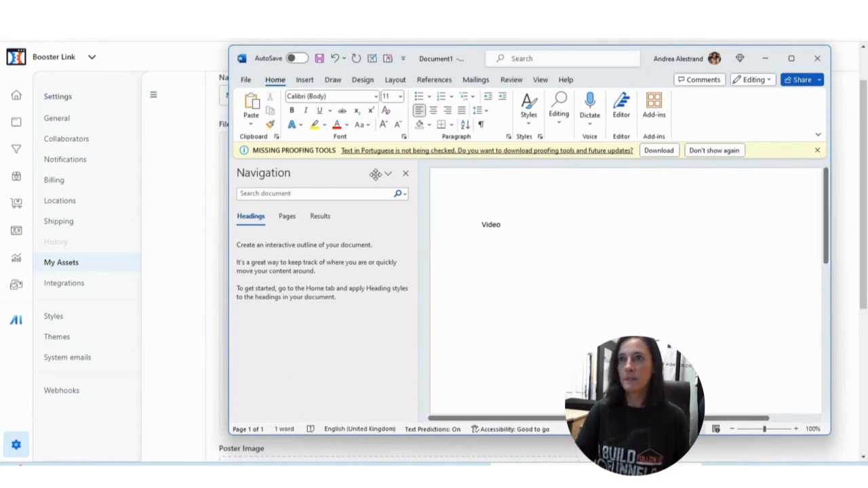
pyautogui.rightClick(500, 263)
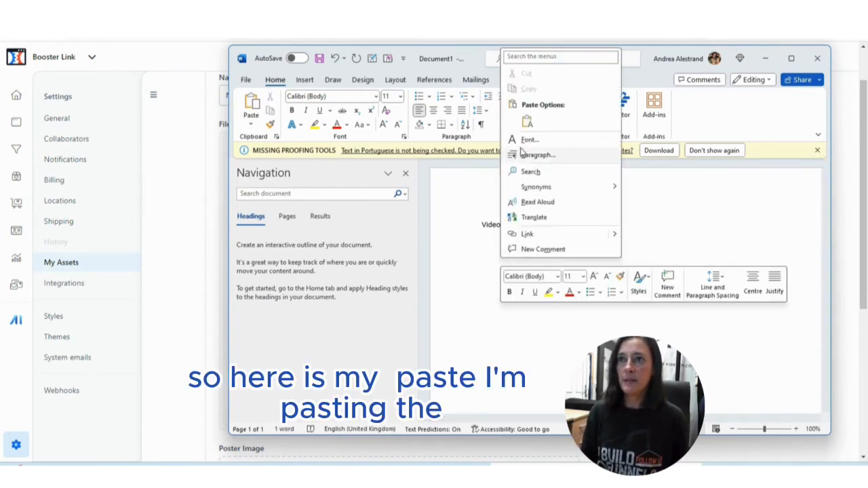
pyautogui.click(527, 122)
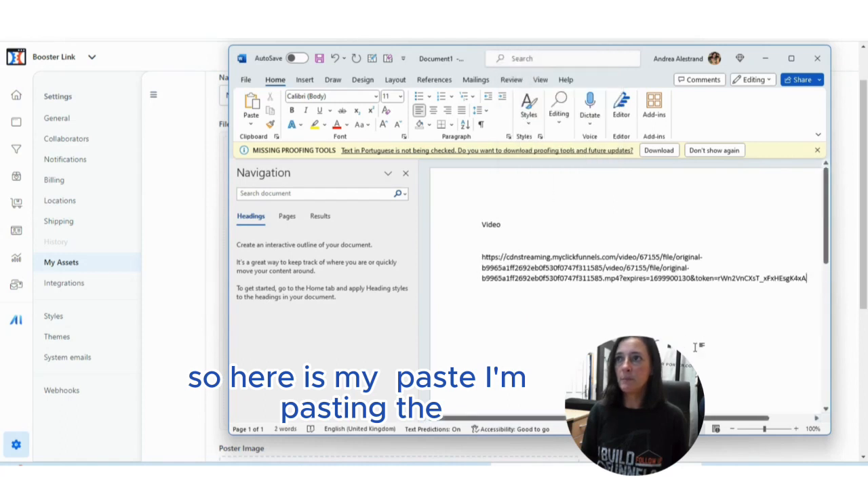
pyautogui.press('Return')
pyautogui.press('Return')
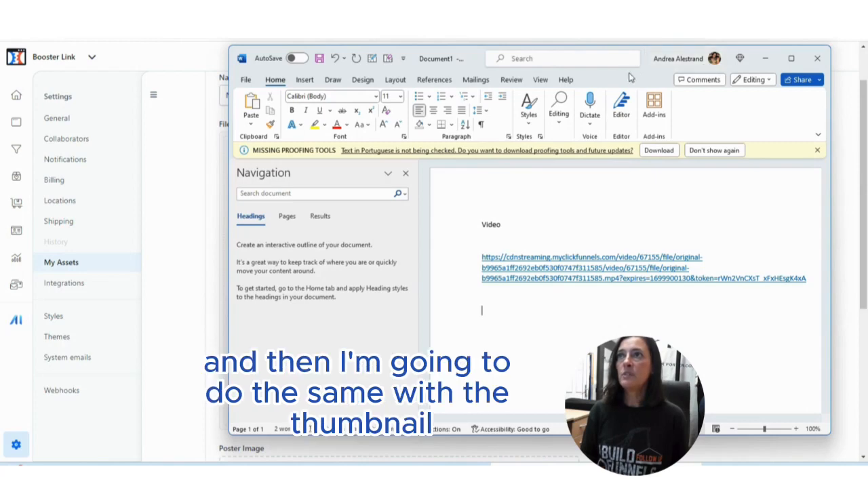
# Return to the course video page in ClickFunnels and copy the poster image's address.
pyautogui.moveTo(634, 69); pyautogui.dragTo(867, 57)
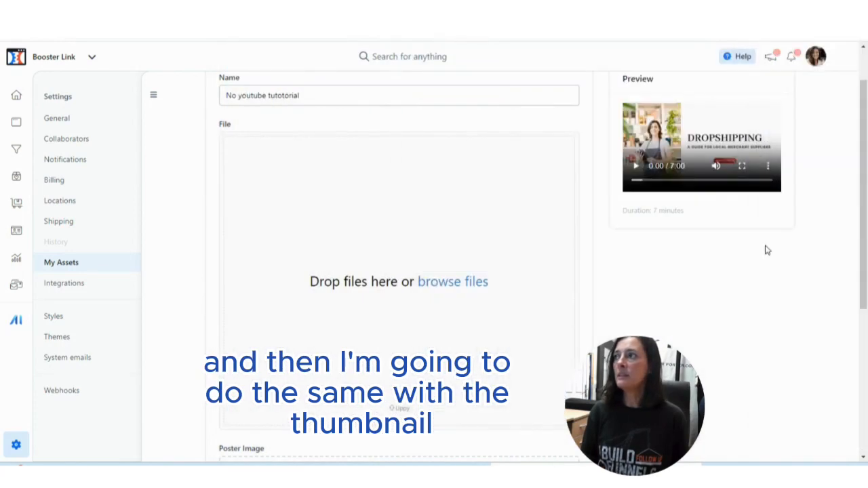
pyautogui.scroll(-3, 490, 282)
pyautogui.rightClick(397, 284)
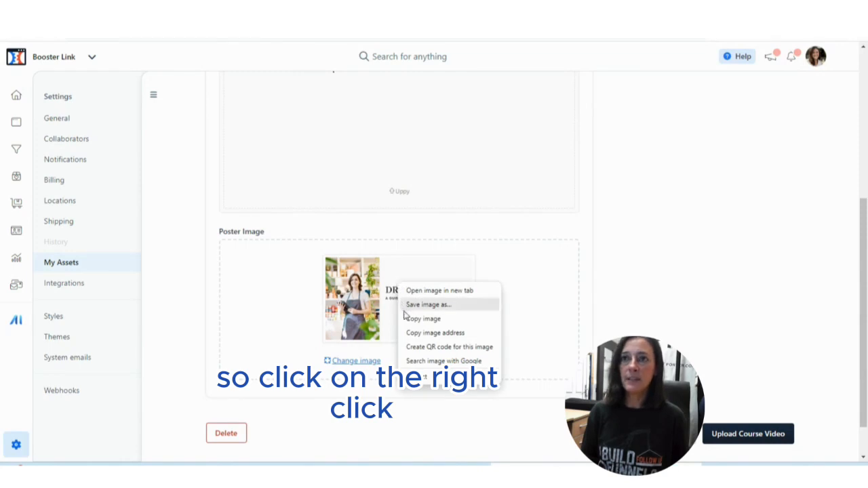
pyautogui.click(420, 334)
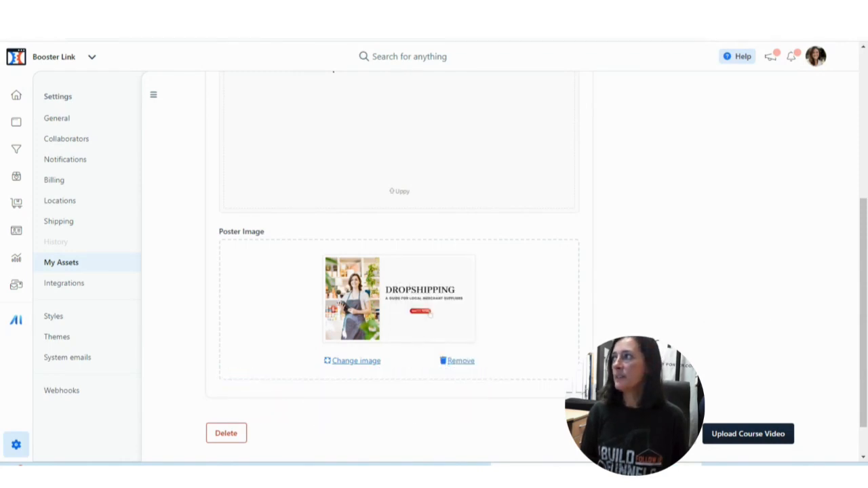
# Switch to the Word note, add the label "image" below the video link and paste the poster image's address under it.
pyautogui.moveTo(867, 61); pyautogui.dragTo(366, 59)
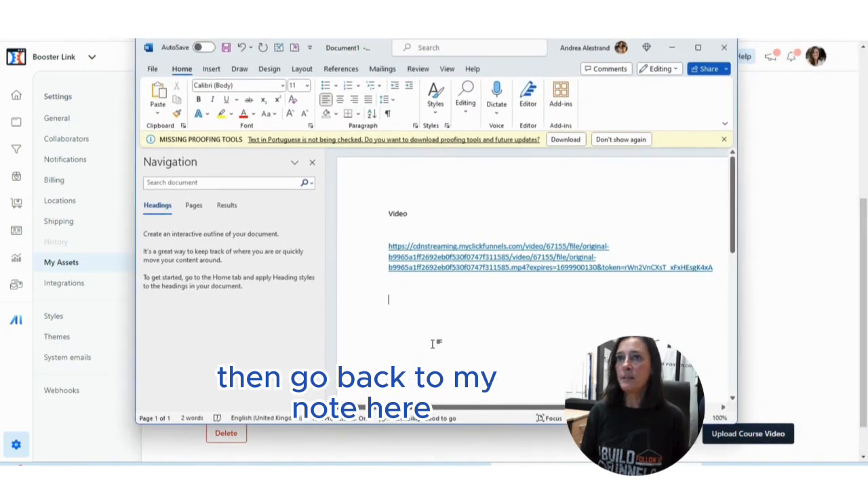
pyautogui.write('i')
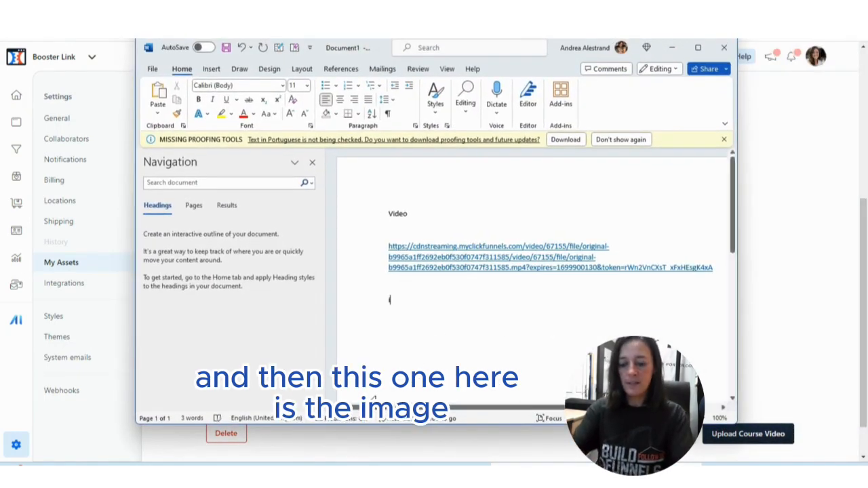
pyautogui.write('mage')
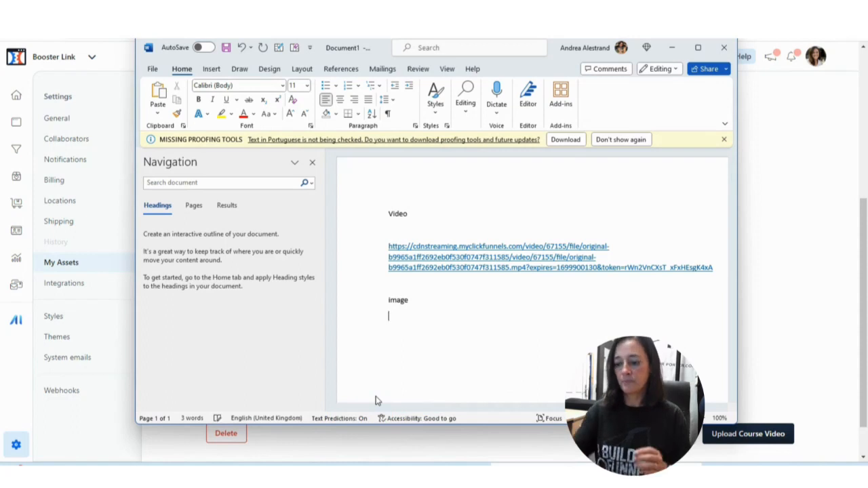
pyautogui.rightClick(391, 333)
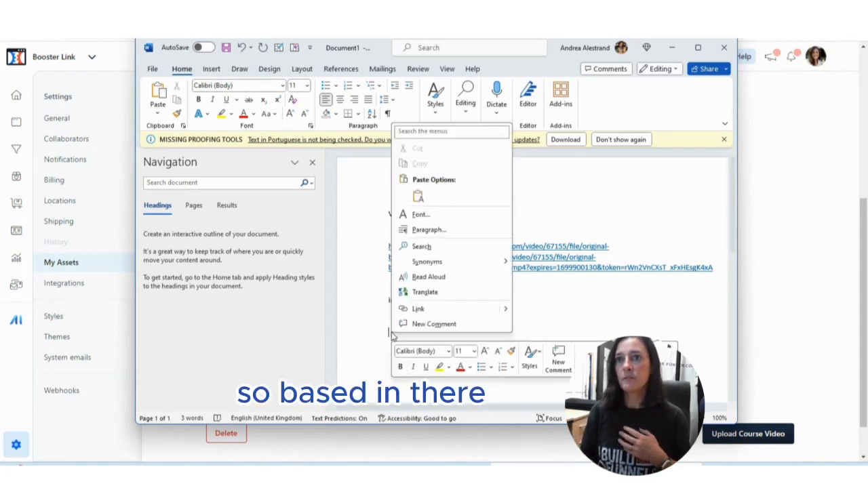
pyautogui.click(419, 196)
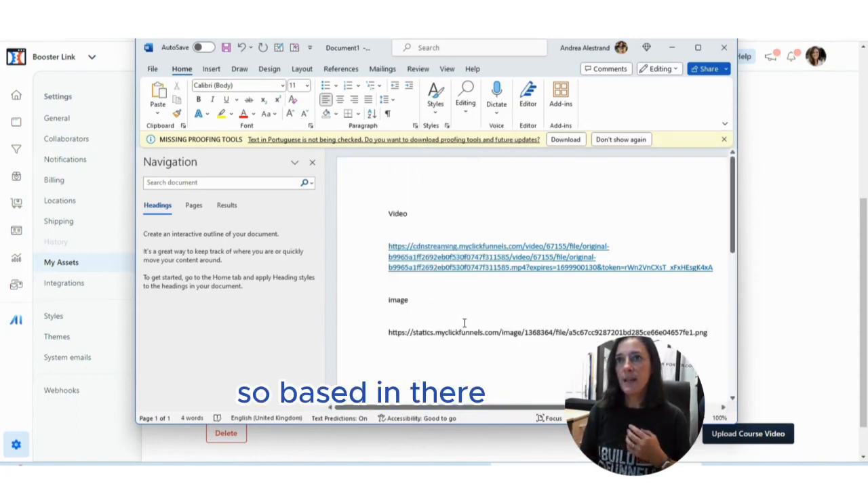
pyautogui.press('Return')
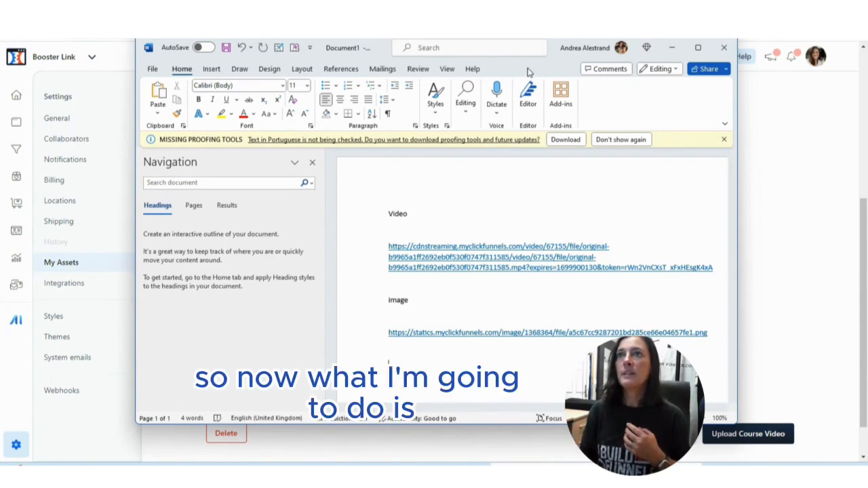
# Return to ClickFunnels and open the standalone page No youtube in the page editor.
pyautogui.moveTo(529, 73); pyautogui.dragTo(867, 76)
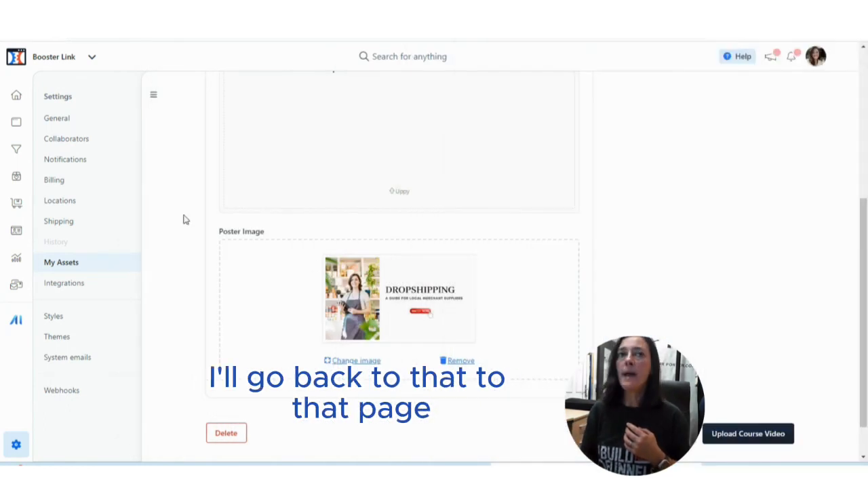
pyautogui.click(17, 149)
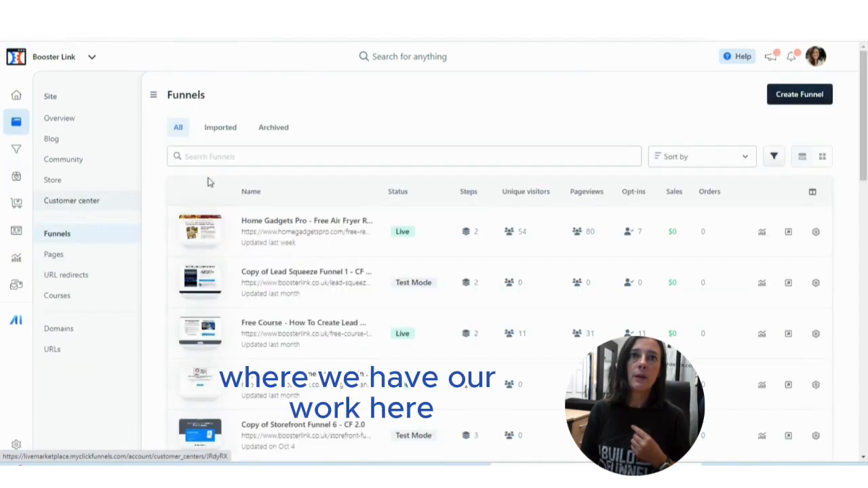
pyautogui.click(55, 262)
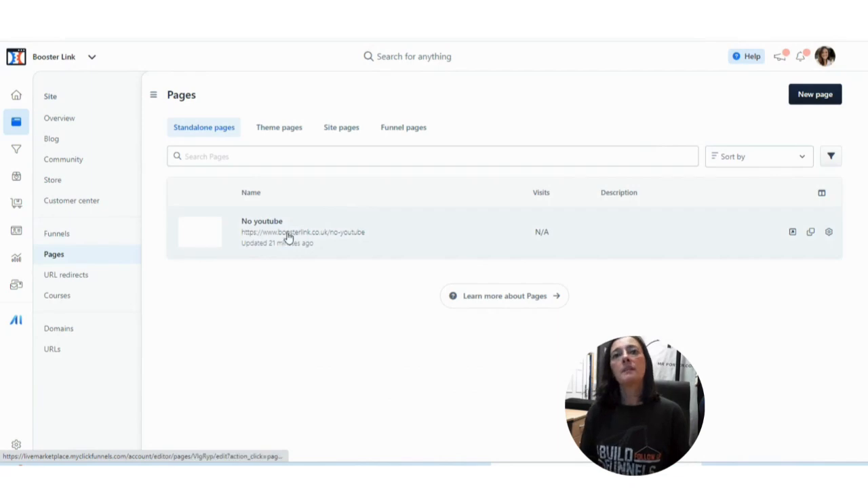
pyautogui.click(287, 235)
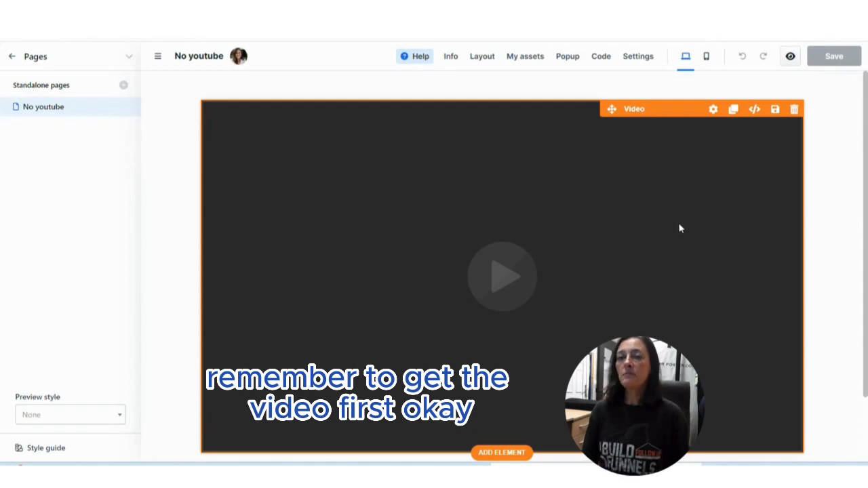
# Paste the noted video address, including its access token, as both the Video URL and the WEBM URL of the page's video element.
pyautogui.click(713, 110)
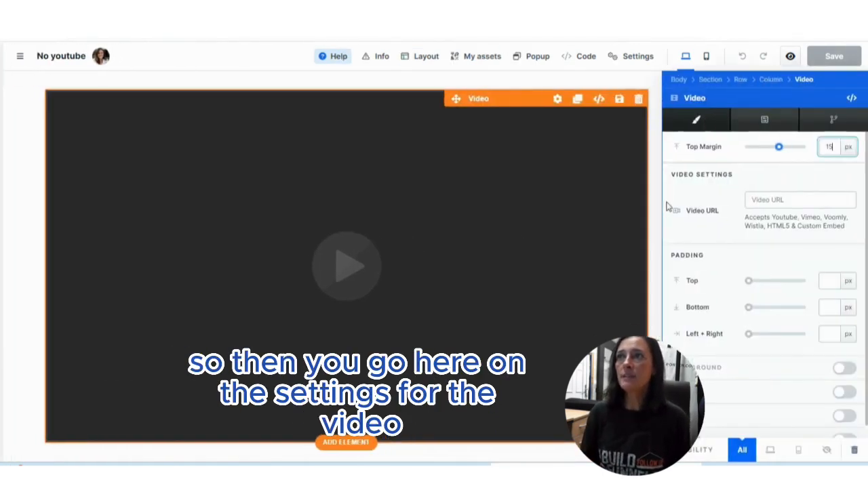
pyautogui.rightClick(754, 202)
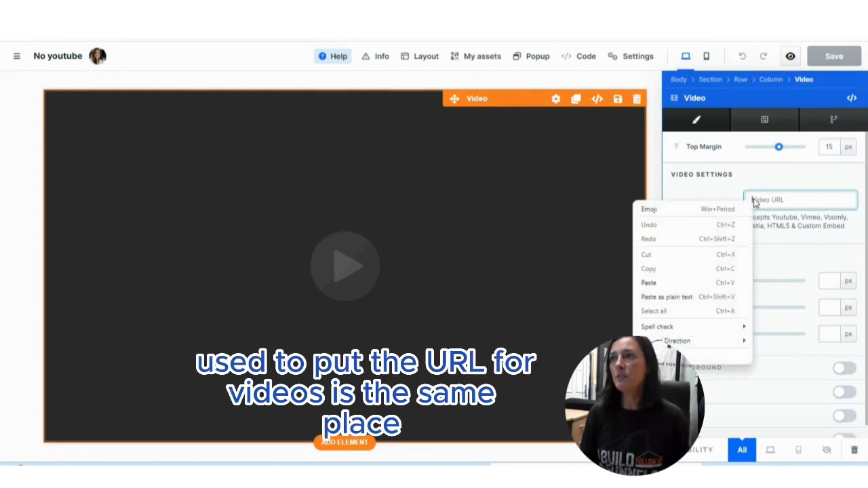
pyautogui.click(653, 285)
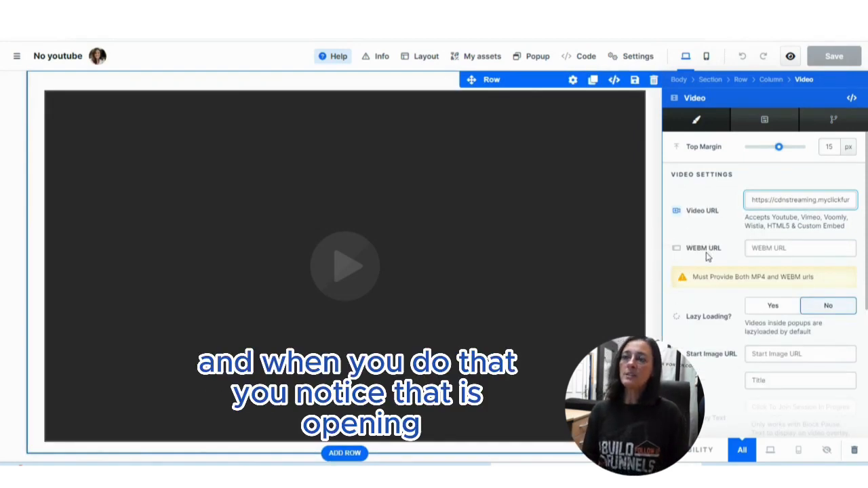
pyautogui.click(756, 250)
pyautogui.rightClick(756, 250)
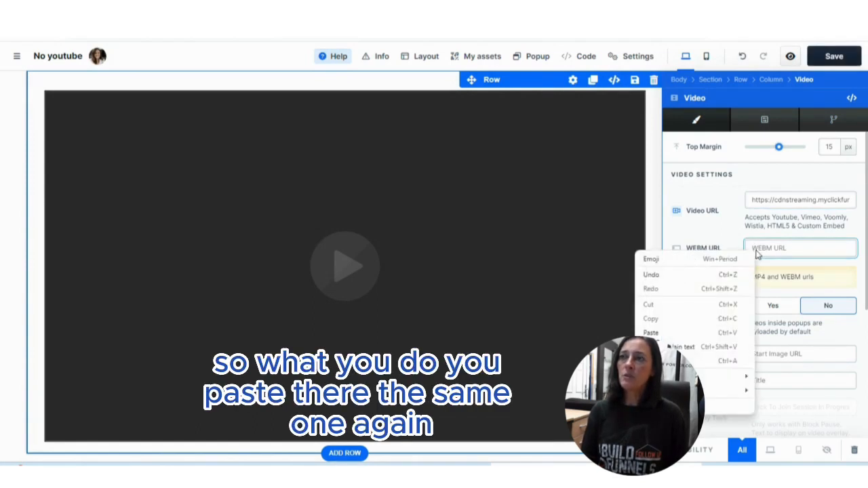
pyautogui.click(699, 333)
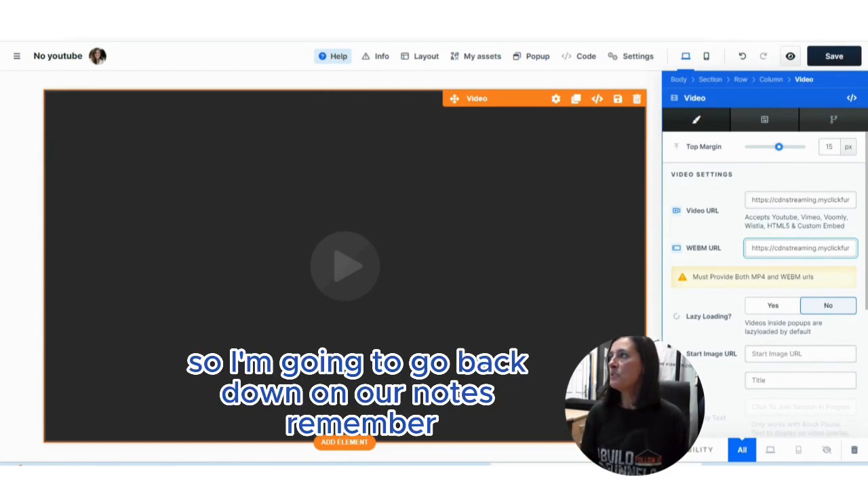
# Switch to the Word note and copy the image address listed under "image".
pyautogui.moveTo(867, 112); pyautogui.dragTo(535, 45)
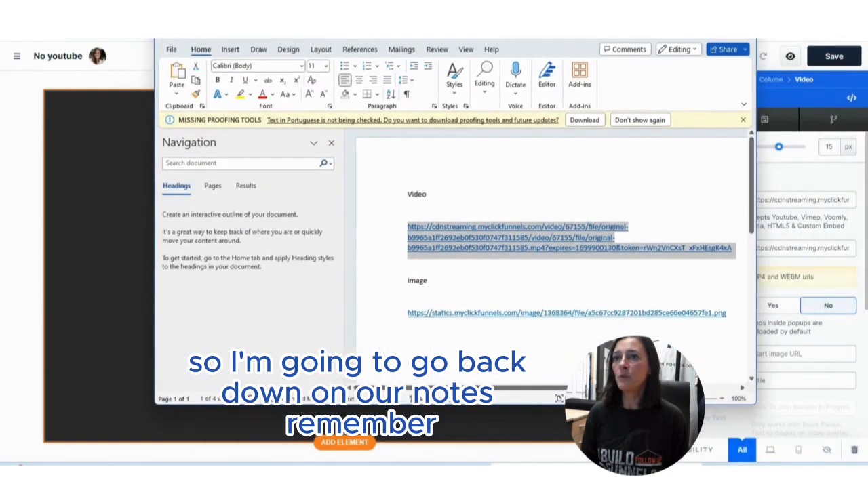
pyautogui.click(668, 340)
pyautogui.moveTo(729, 314); pyautogui.dragTo(406, 325)
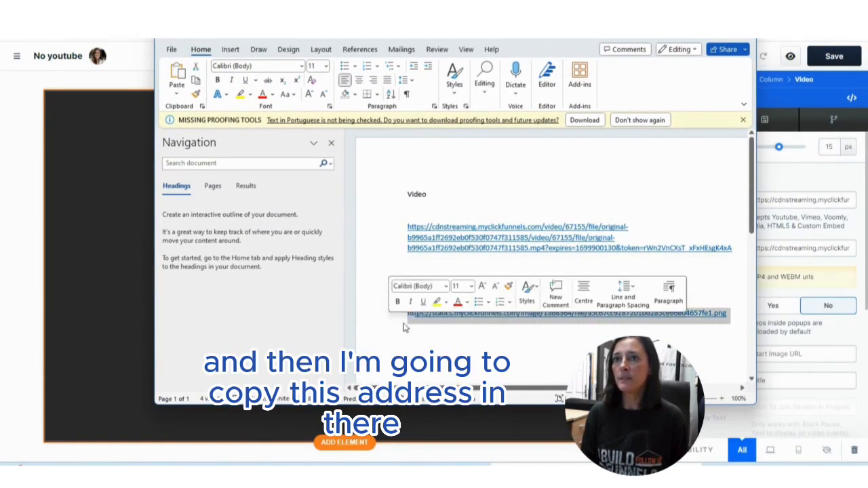
pyautogui.rightClick(442, 316)
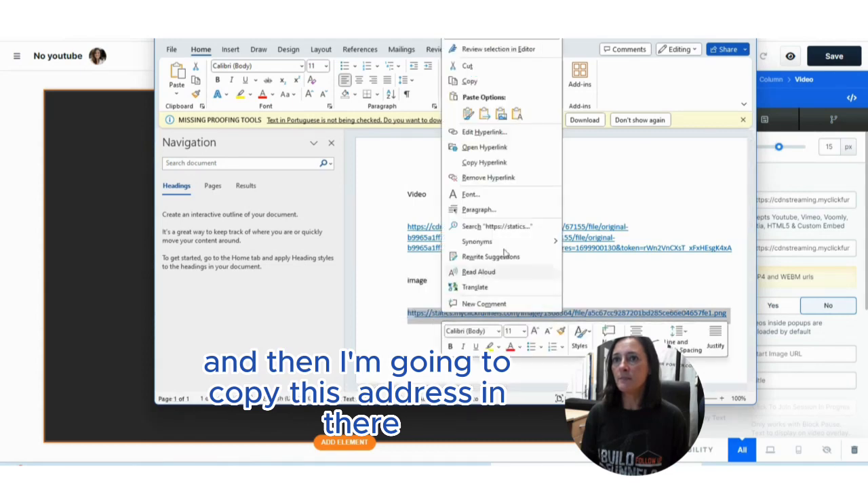
pyautogui.click(479, 82)
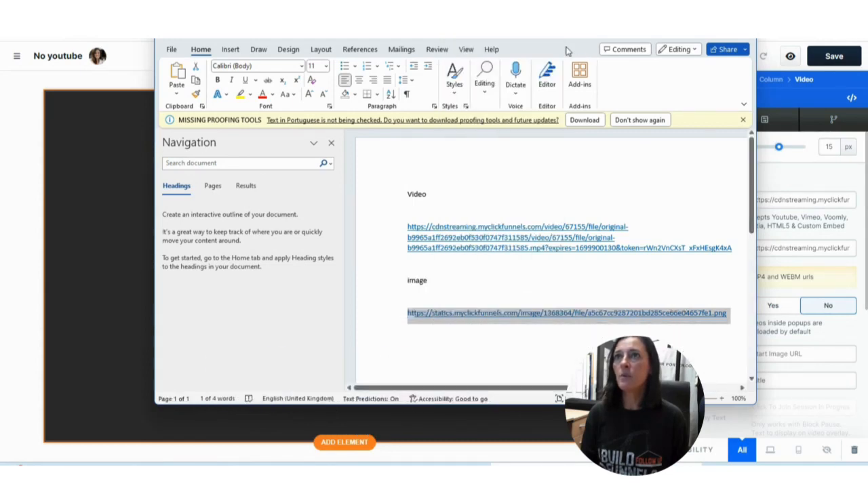
# Return to the page editor and paste the image address as the video element's Start Image URL.
pyautogui.click(688, 31)
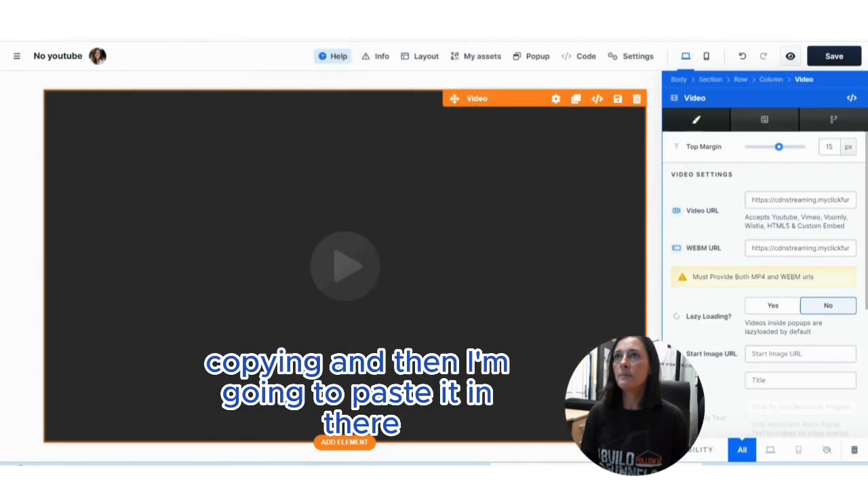
pyautogui.click(773, 353)
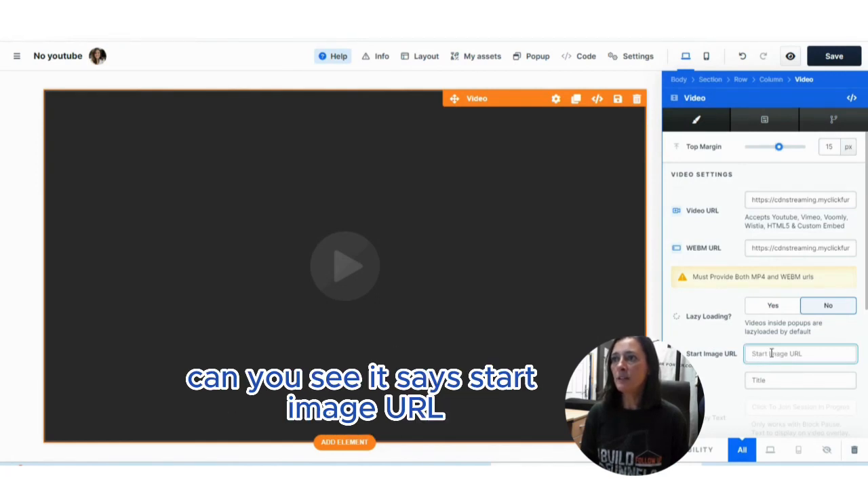
pyautogui.rightClick(773, 353)
pyautogui.click(690, 272)
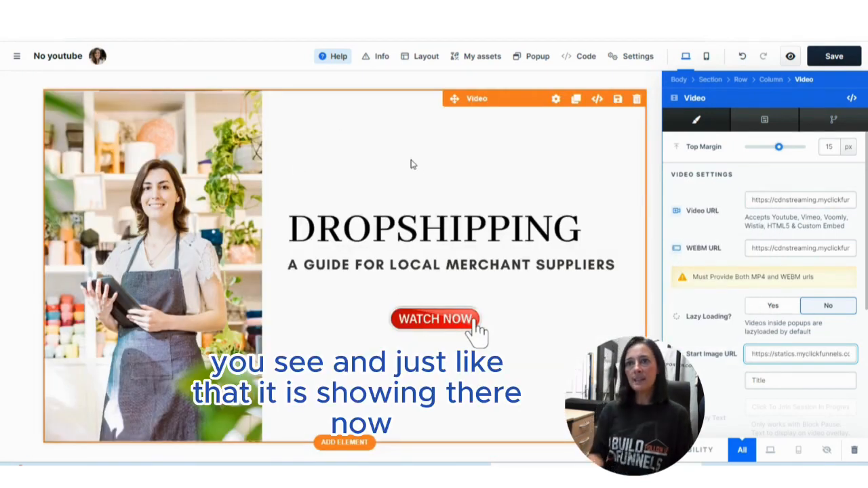
# Save the No youtube page, open its preview and play the embedded dropshipping video.
pyautogui.click(834, 57)
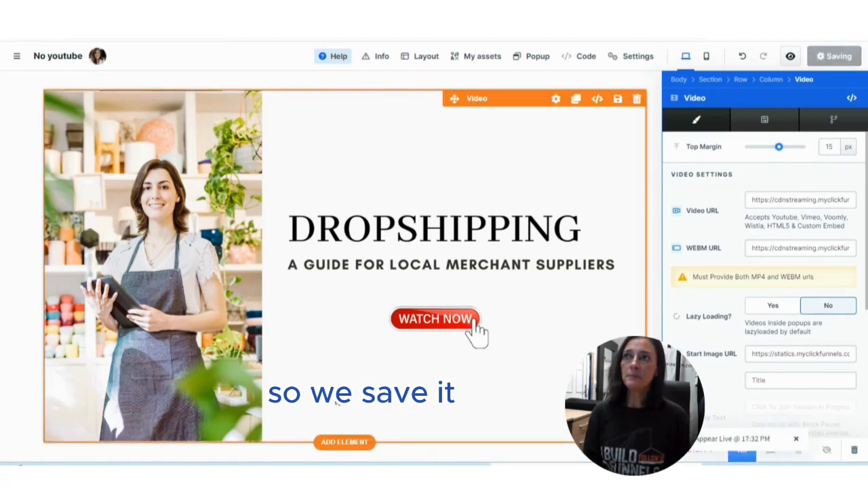
pyautogui.click(791, 57)
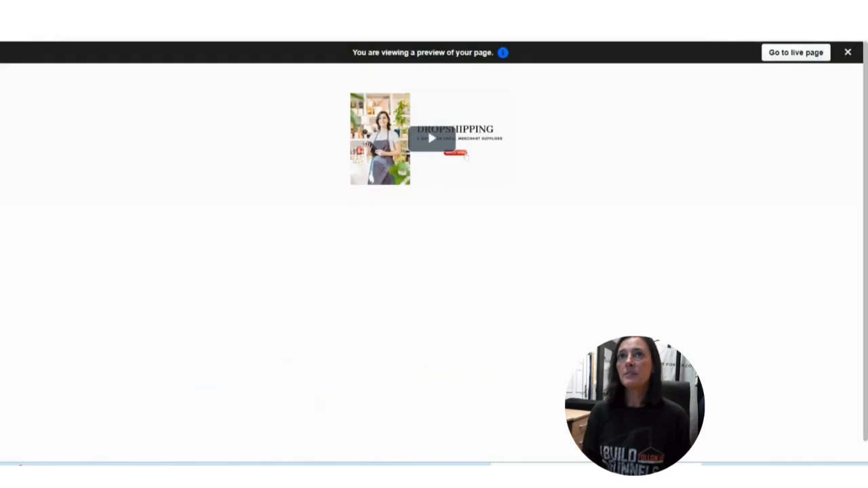
pyautogui.click(442, 285)
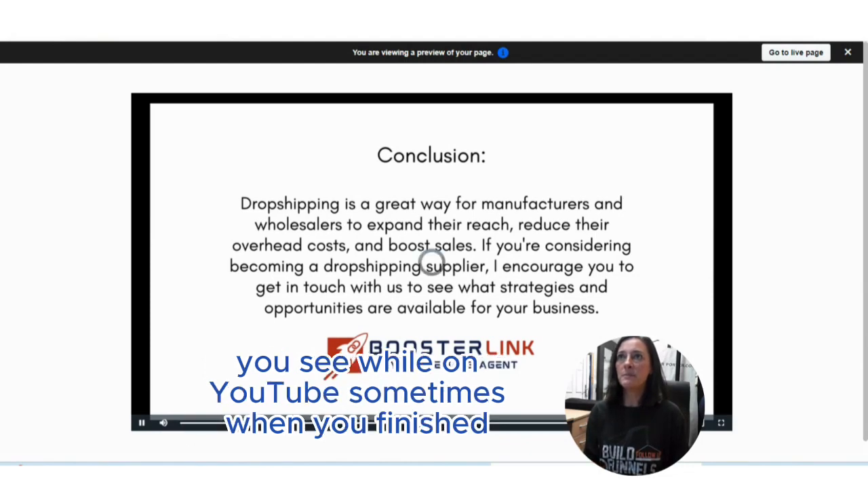
# Switch to YouTube, play the unlisted lead magnets video and skip to its end to examine the end screen.
pyautogui.click(526, 11)
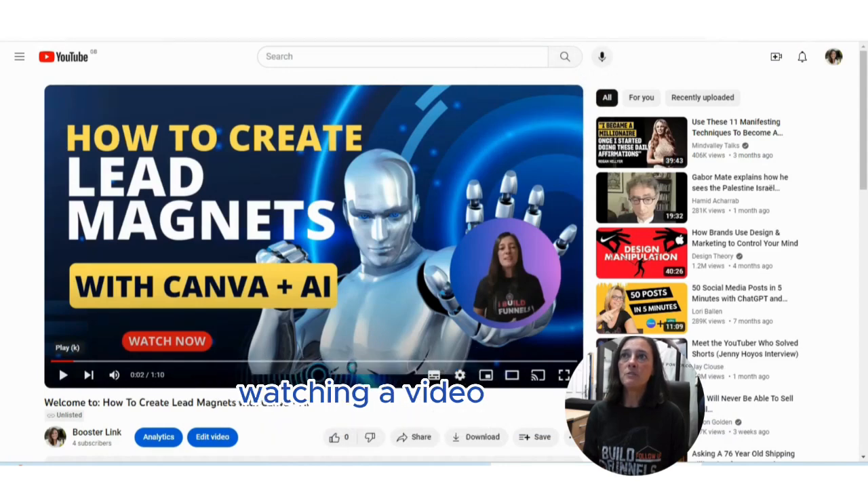
pyautogui.click(62, 377)
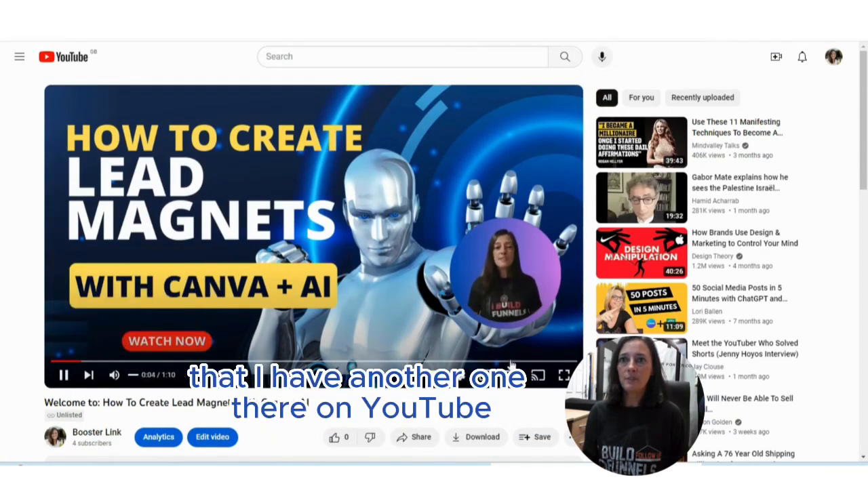
pyautogui.click(567, 362)
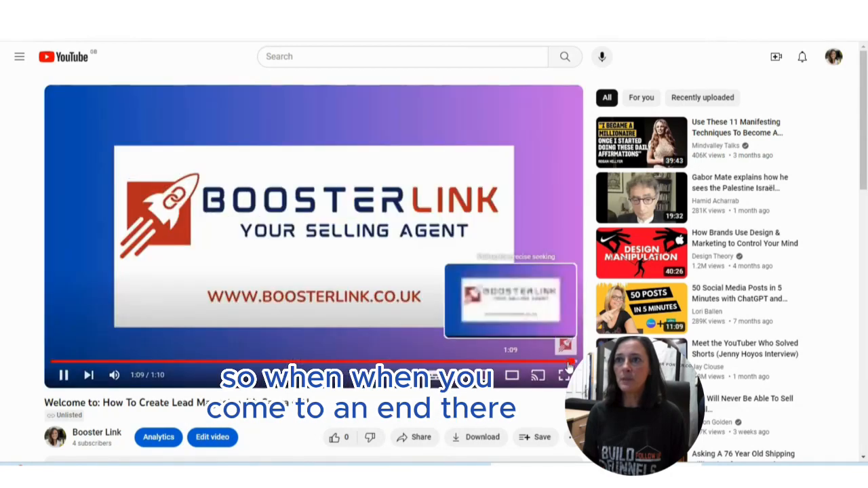